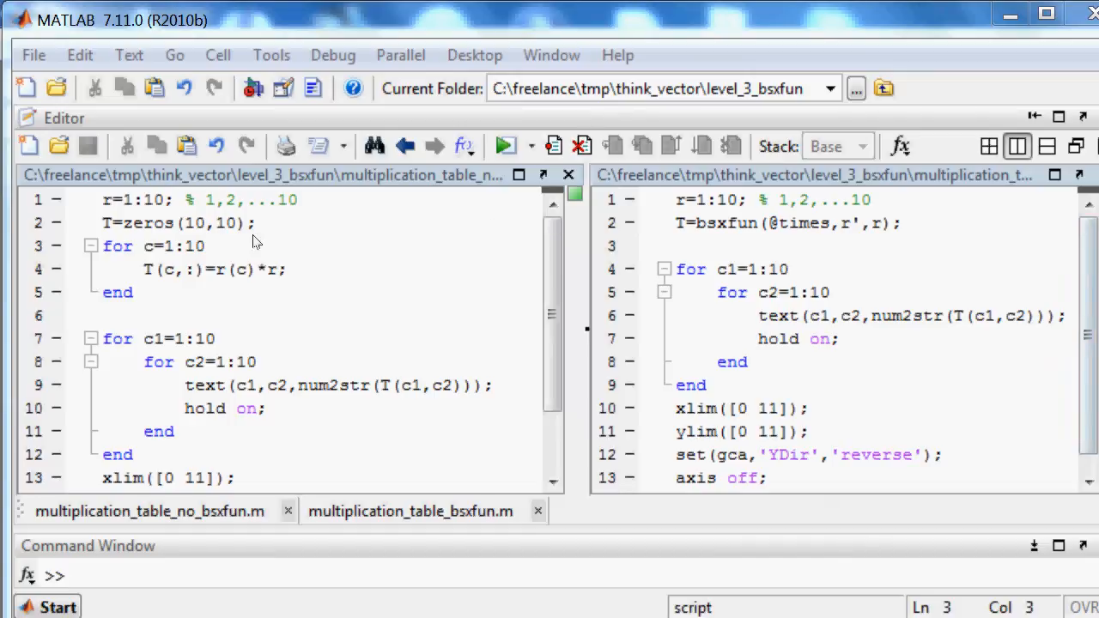
{"action": "left_click", "coordinate": [249, 221]}
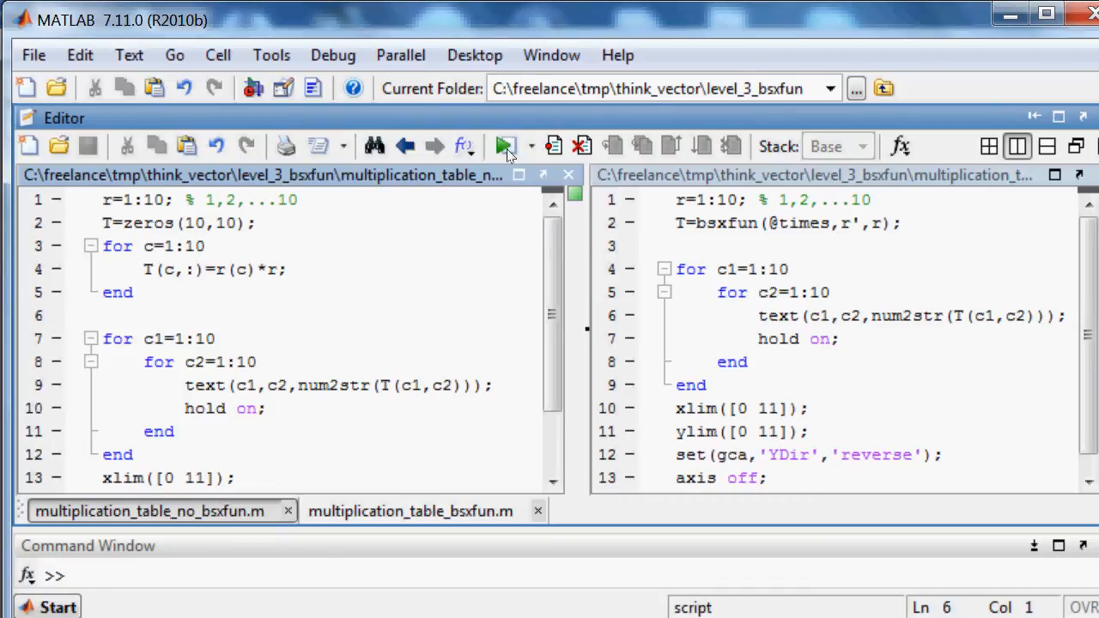
{"action": "left_click_drag", "start_coordinate": [757, 223], "coordinate": [687, 222]}
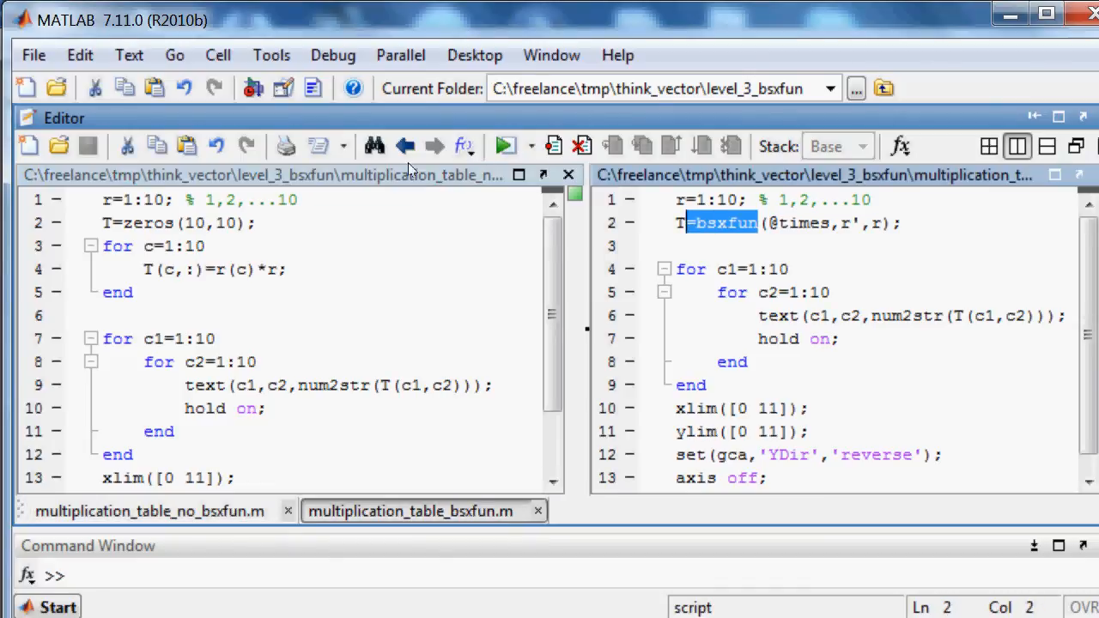
{"action": "left_click", "coordinate": [236, 183]}
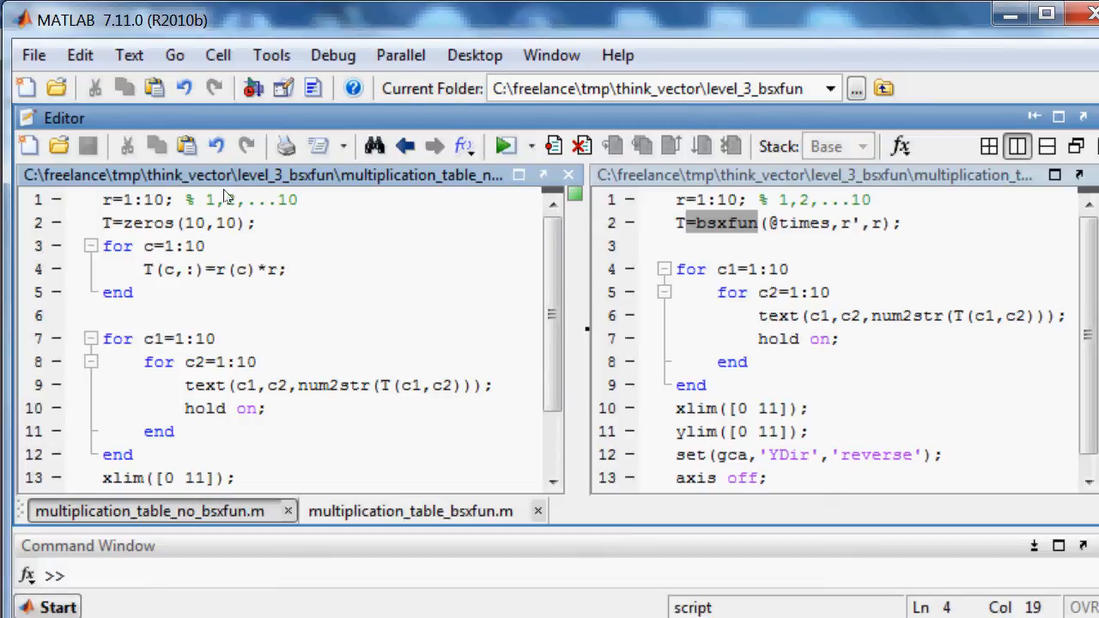
{"action": "key", "text": "Down"}
{"action": "key", "text": "F5"}
{"action": "left_click_drag", "start_coordinate": [533, 36], "coordinate": [305, 55]}
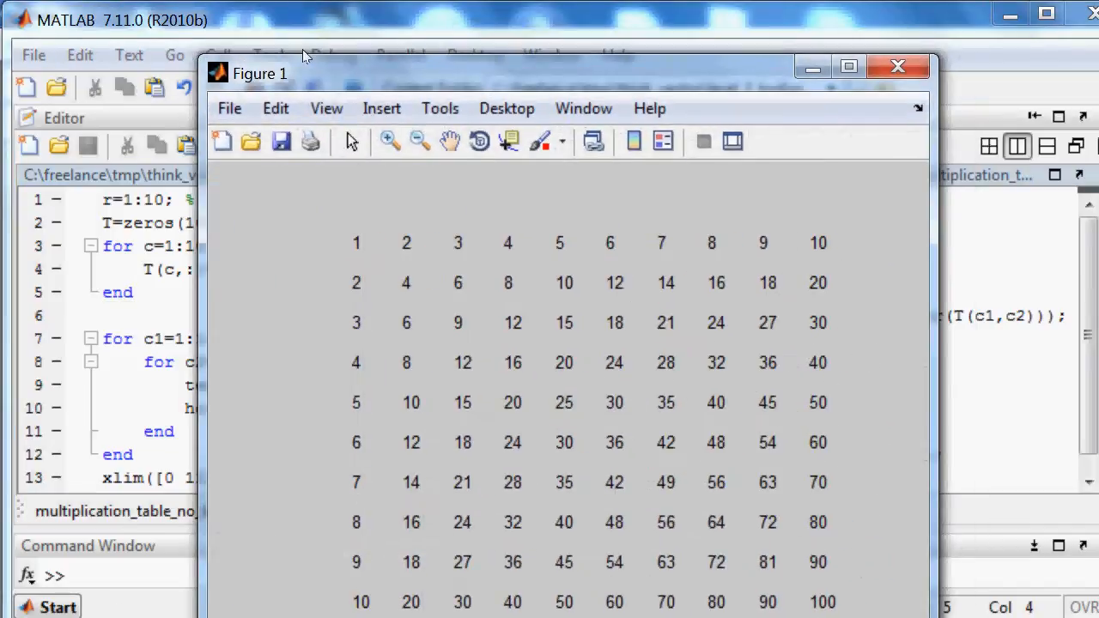
{"action": "left_click", "coordinate": [897, 67]}
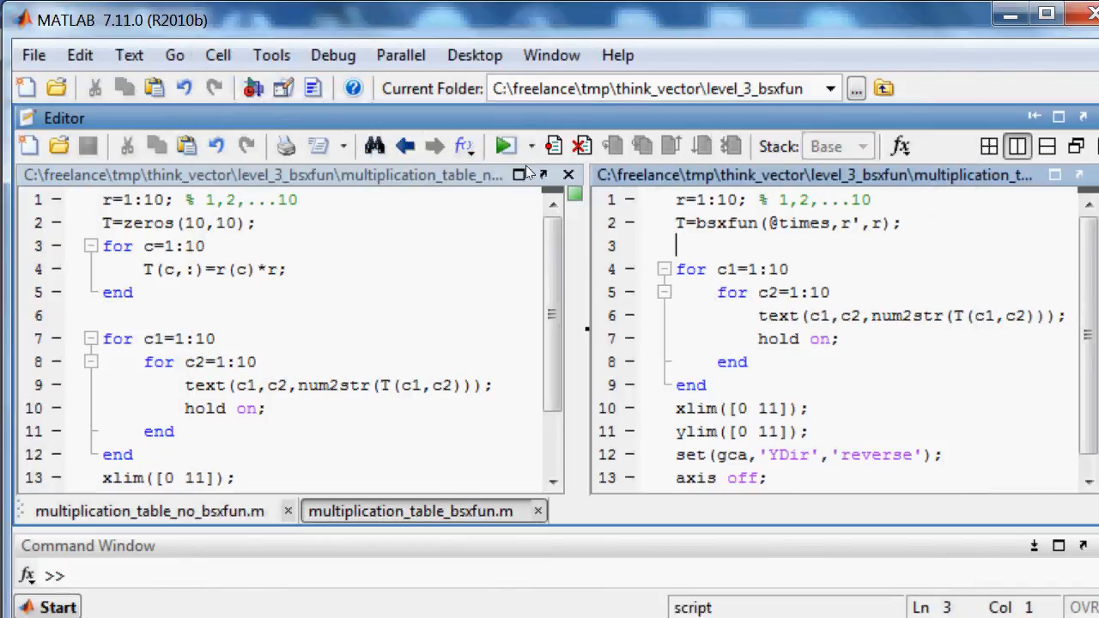
{"action": "key", "text": "F5"}
{"action": "left_click_drag", "start_coordinate": [562, 36], "coordinate": [403, 34]}
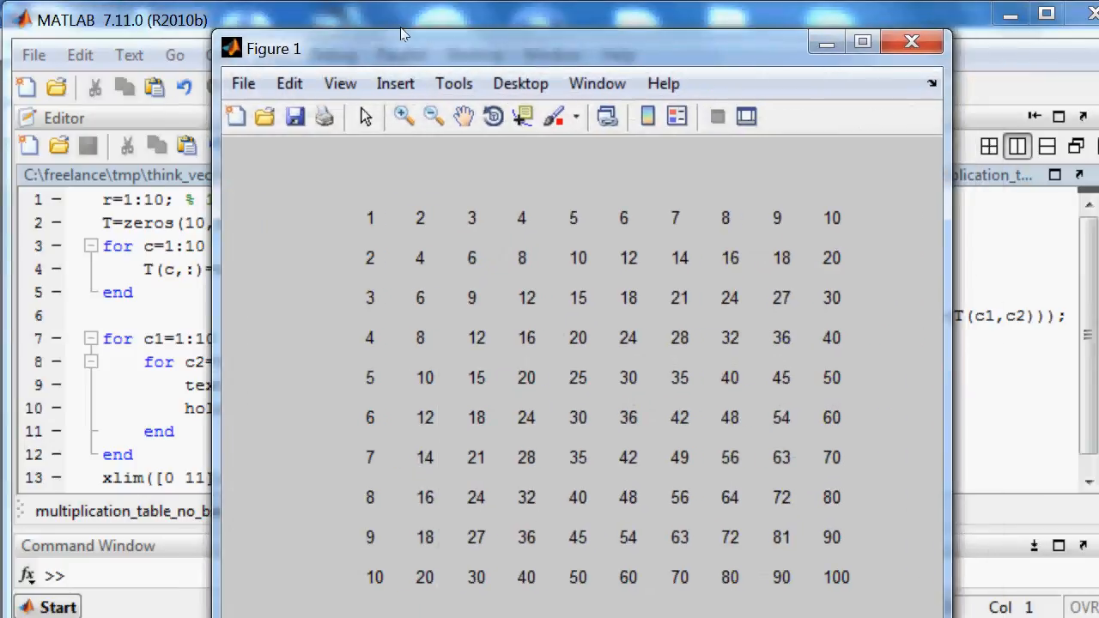
{"action": "left_click", "coordinate": [912, 42]}
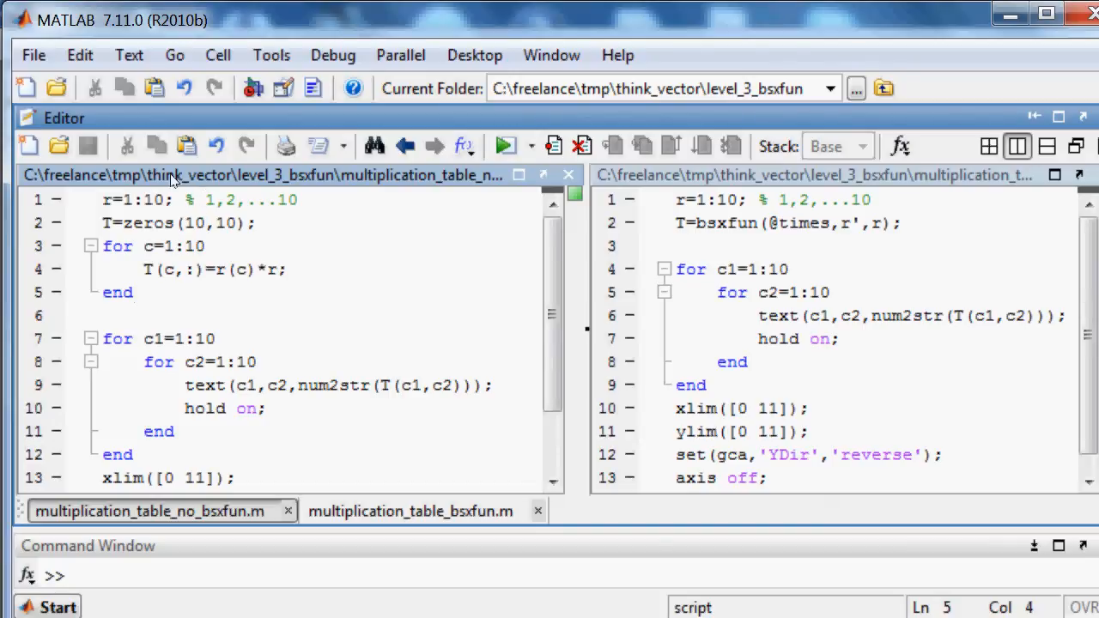
{"action": "left_click", "coordinate": [258, 246]}
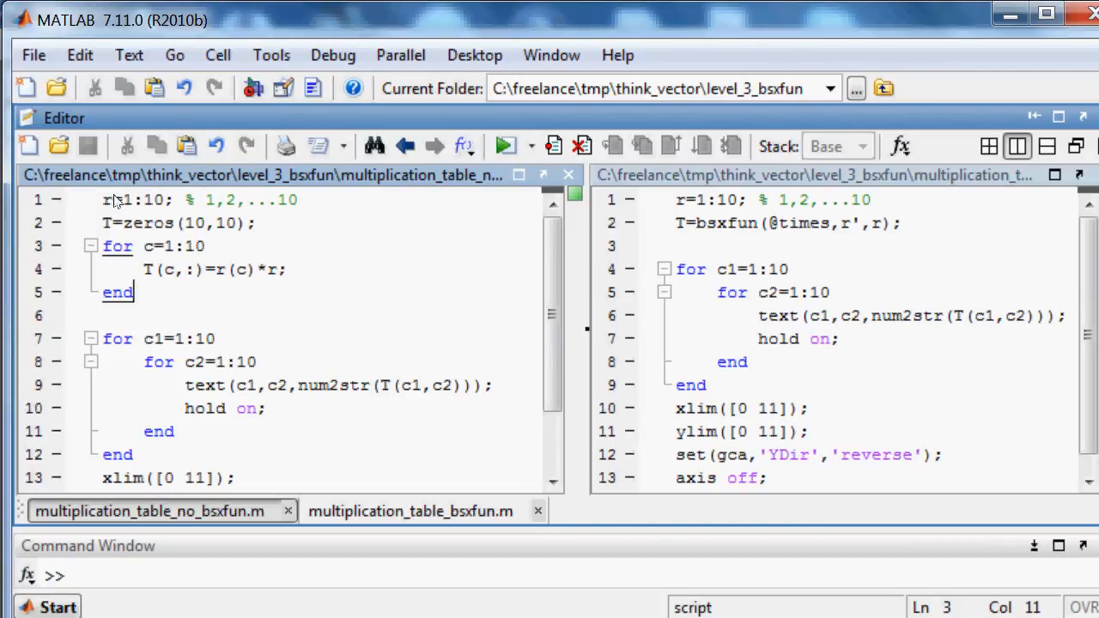
{"action": "left_click_drag", "start_coordinate": [138, 293], "coordinate": [102, 245]}
{"action": "key", "text": "Up"}
{"action": "key", "text": "Down"}
{"action": "key", "text": "Down"}
{"action": "key", "text": "shift+Up"}
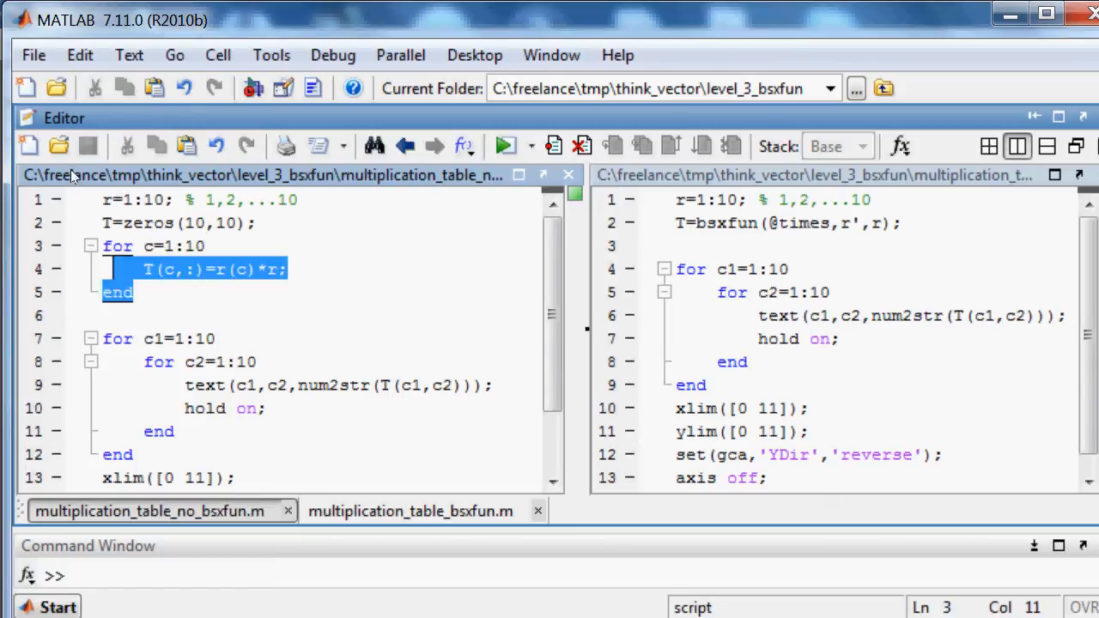
{"action": "key", "text": "shift+Up"}
{"action": "key", "text": "shift+Home"}
{"action": "key", "text": "ctrl+c"}
{"action": "key", "text": "Down"}
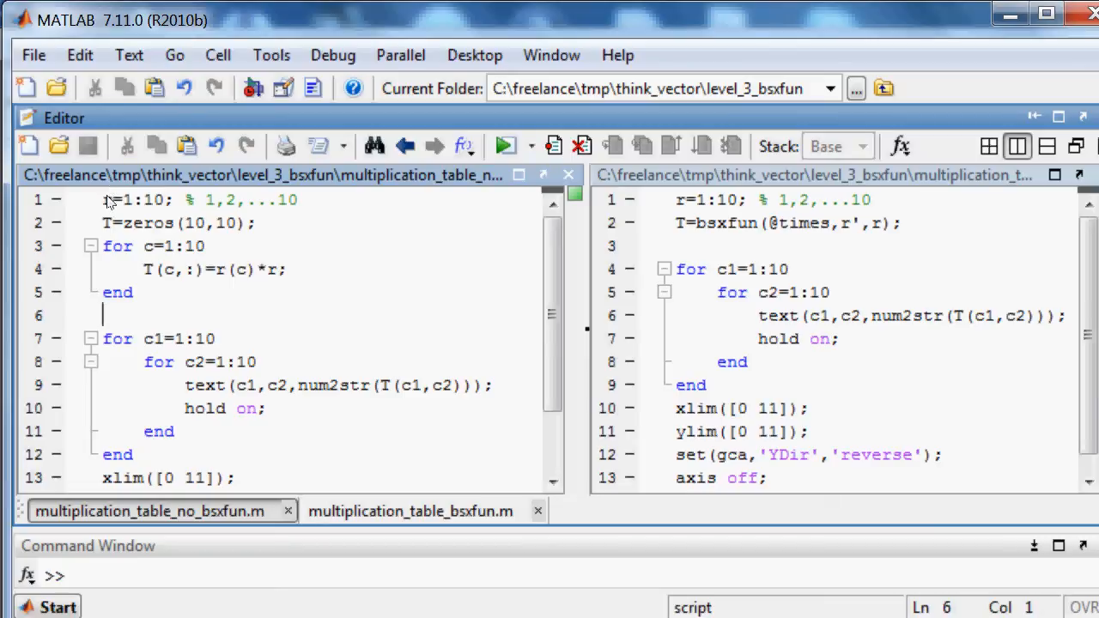
{"action": "key", "text": "Up"}
{"action": "key", "text": "Up"}
{"action": "key", "text": "ctrl+Right"}
{"action": "key", "text": "shift+Right"}
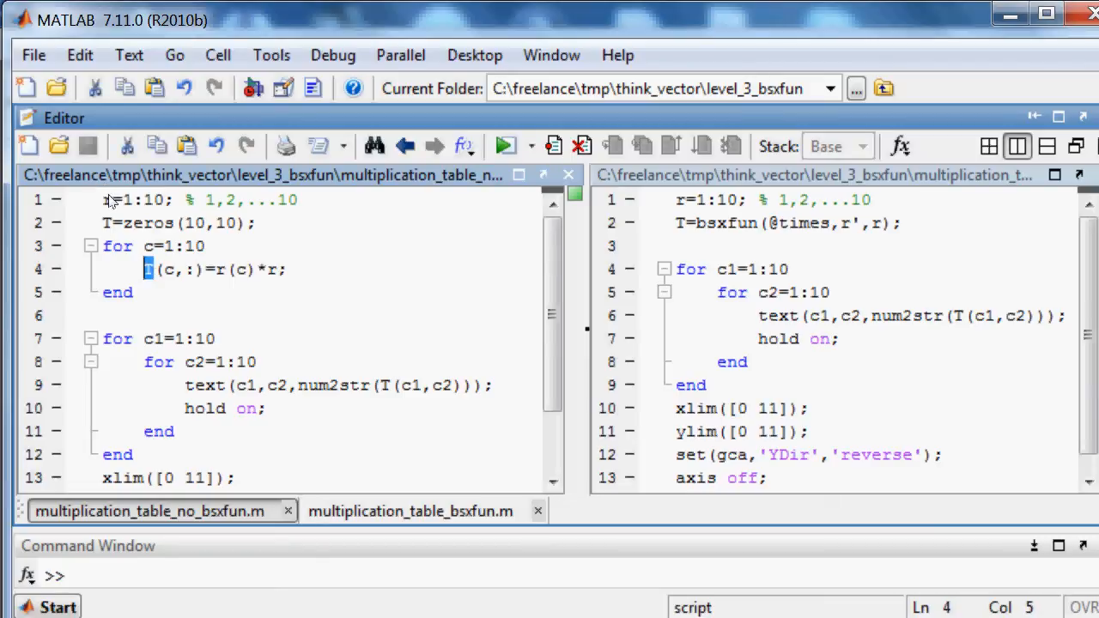
{"action": "key", "text": "Down"}
{"action": "left_click", "coordinate": [102, 338]}
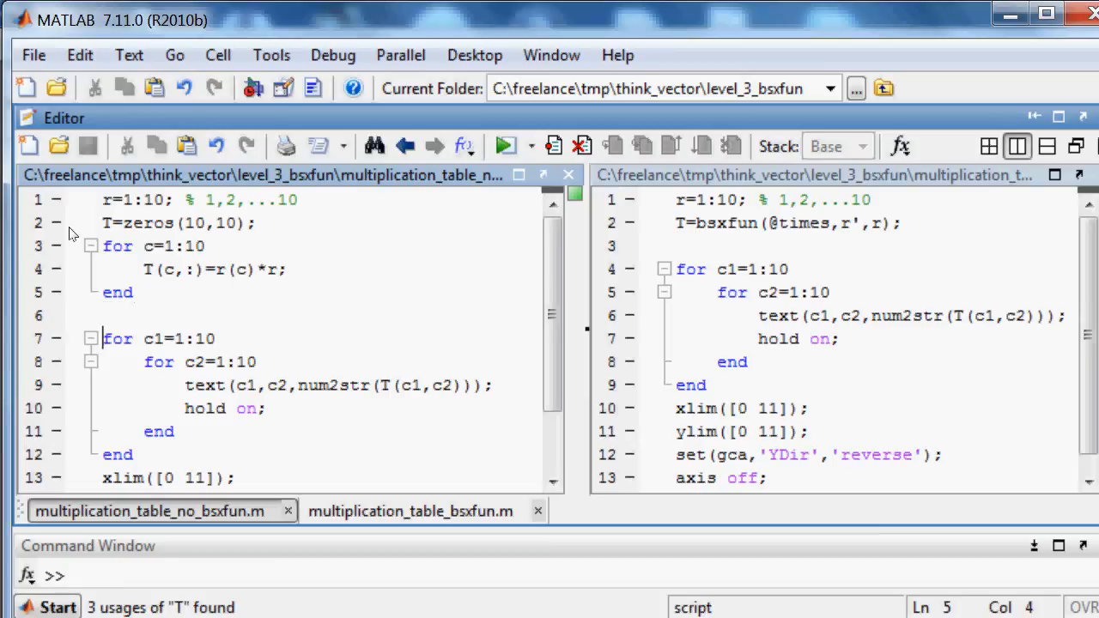
{"action": "key", "text": "ctrl+shift+End"}
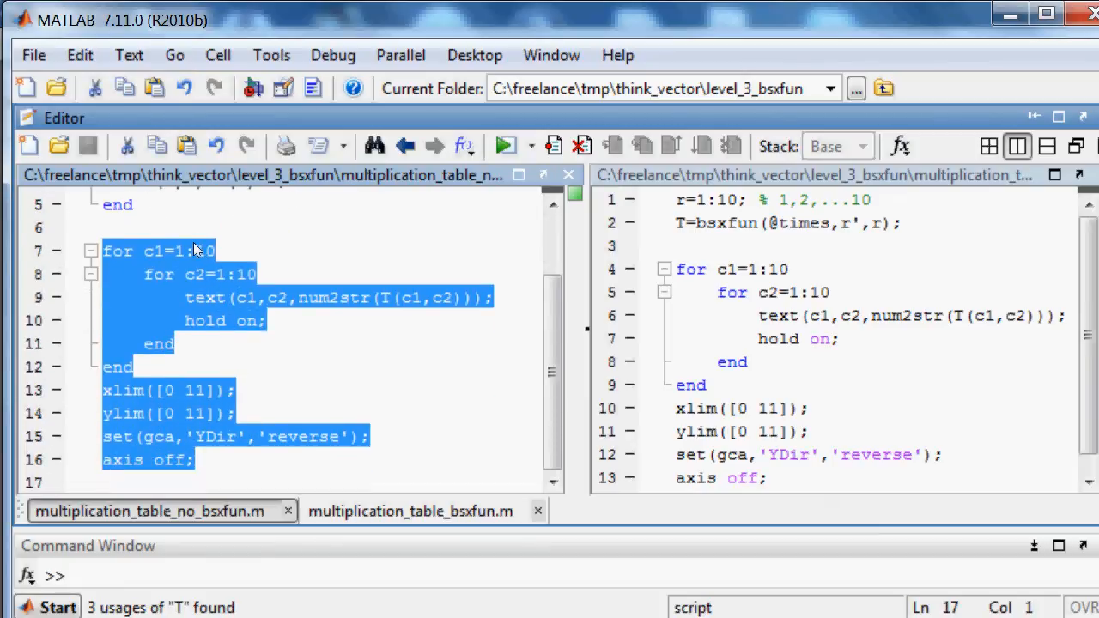
{"action": "left_click", "coordinate": [135, 367]}
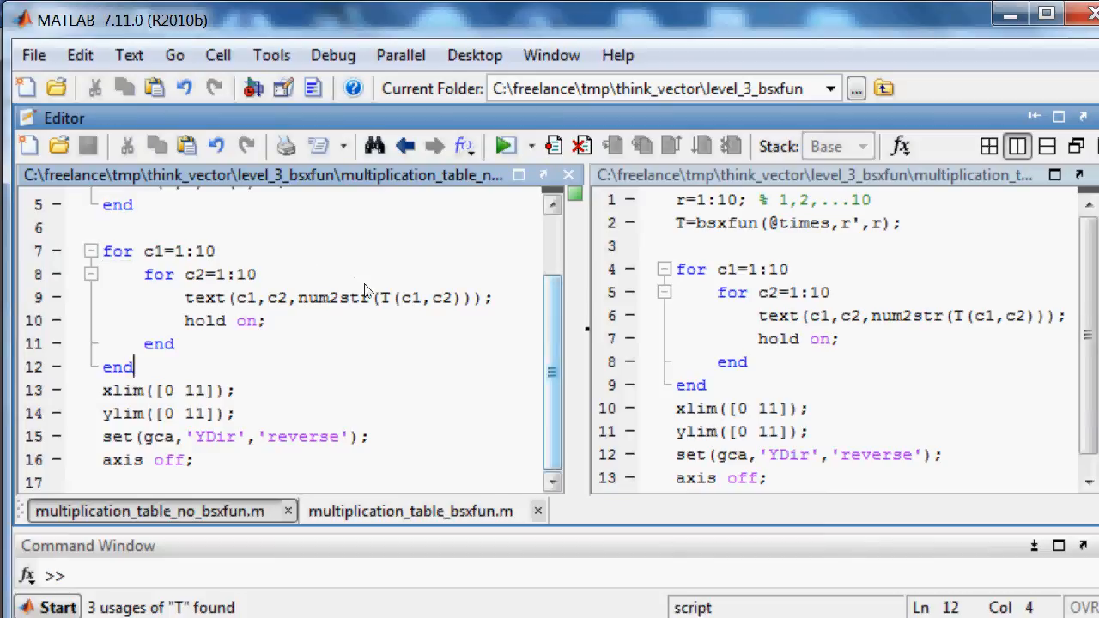
{"action": "scroll", "coordinate": [361, 283], "scroll_direction": "up", "scroll_amount": 4}
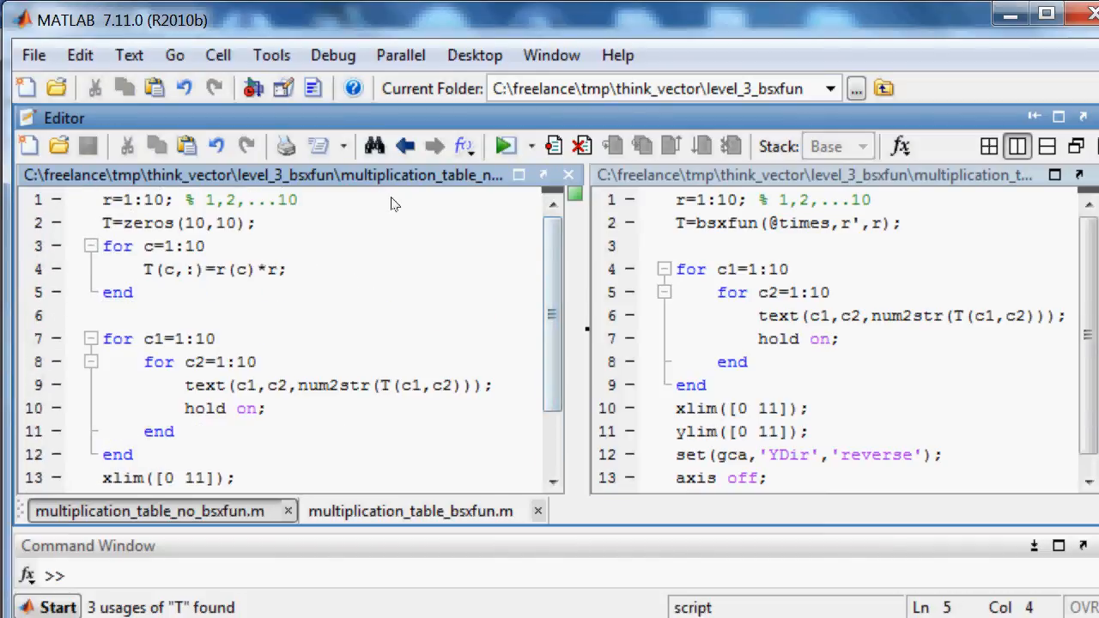
{"action": "key", "text": "ctrl+Page_Down"}
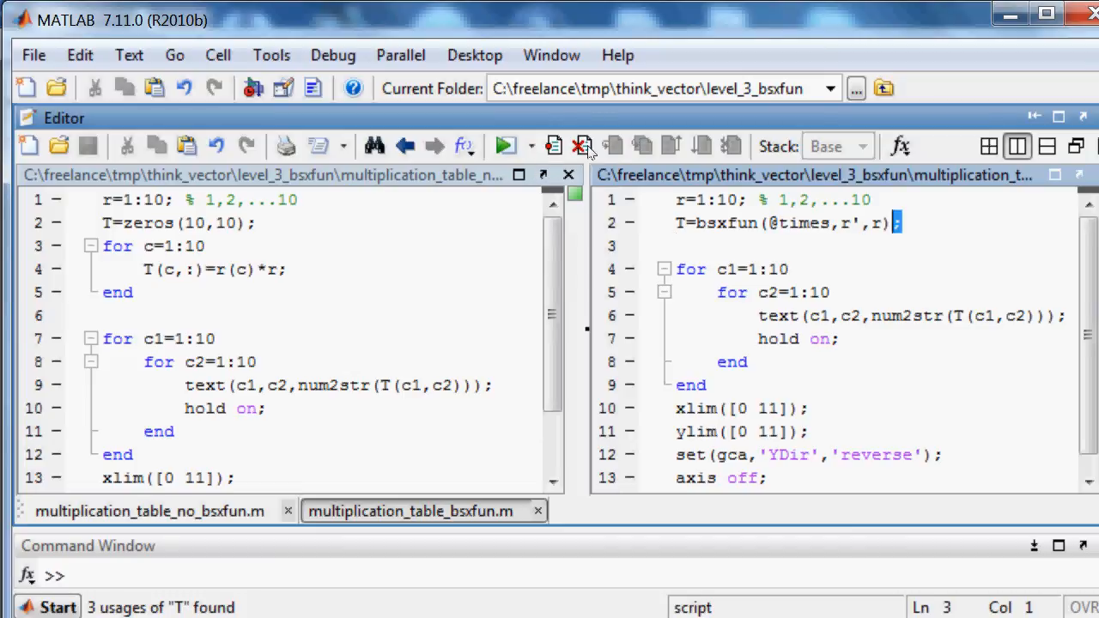
{"action": "key", "text": "ctrl+shift+Left"}
{"action": "key", "text": "ctrl+shift+Left"}
{"action": "key", "text": "ctrl+shift+Left"}
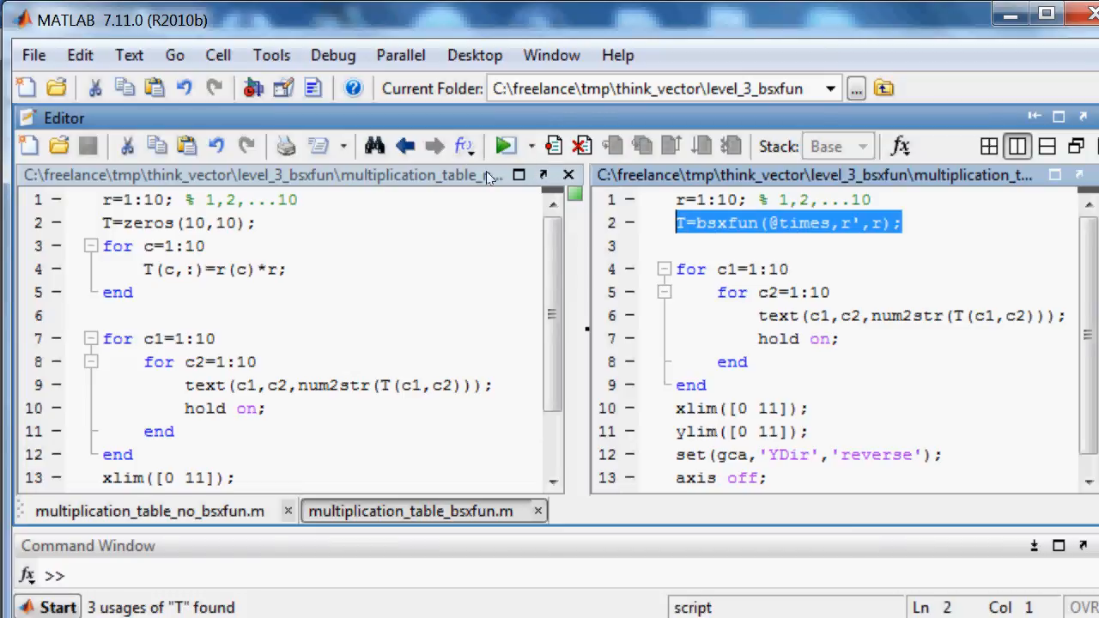
{"action": "key", "text": "Down"}
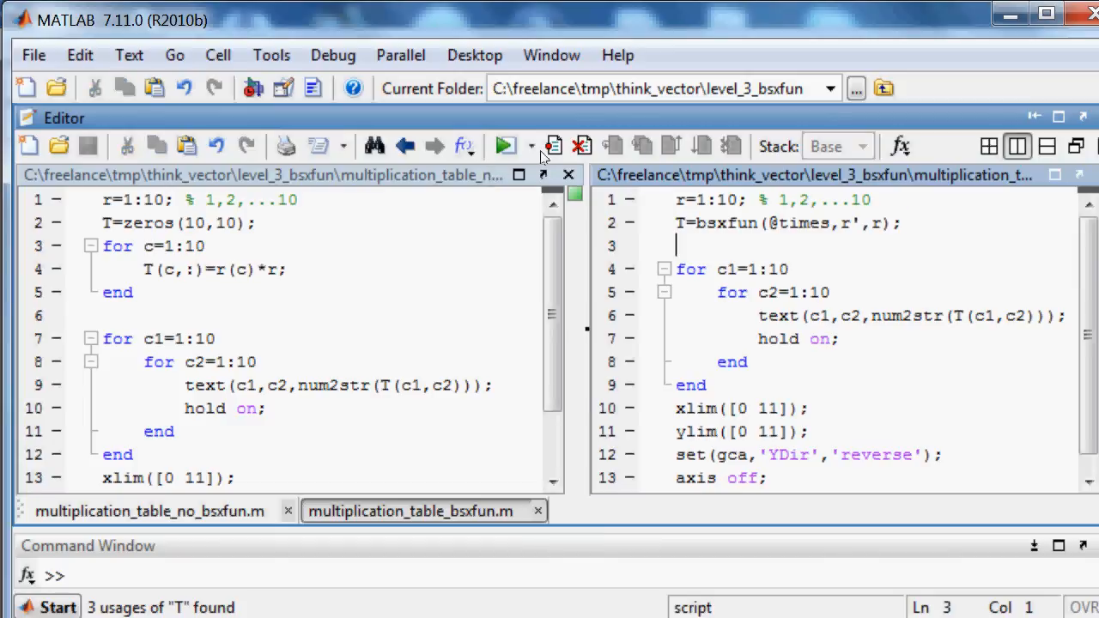
{"action": "key", "text": "ctrl+shift+Left"}
{"action": "key", "text": "ctrl+shift+Left"}
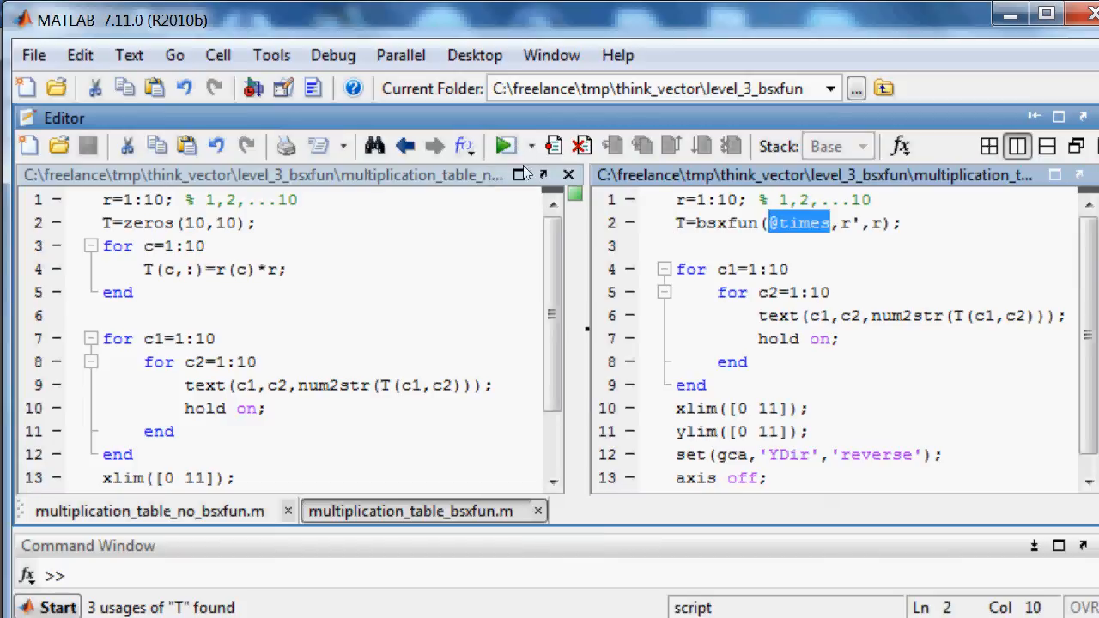
{"action": "key", "text": "Down"}
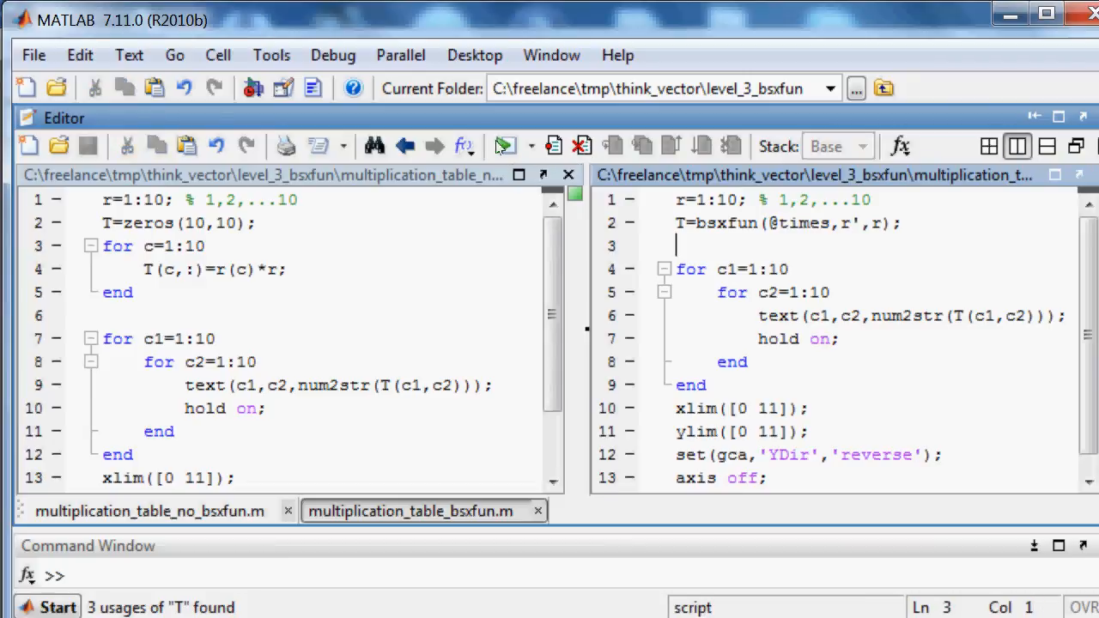
{"action": "key", "text": "Up"}
{"action": "key", "text": "Up"}
{"action": "key", "text": "Right"}
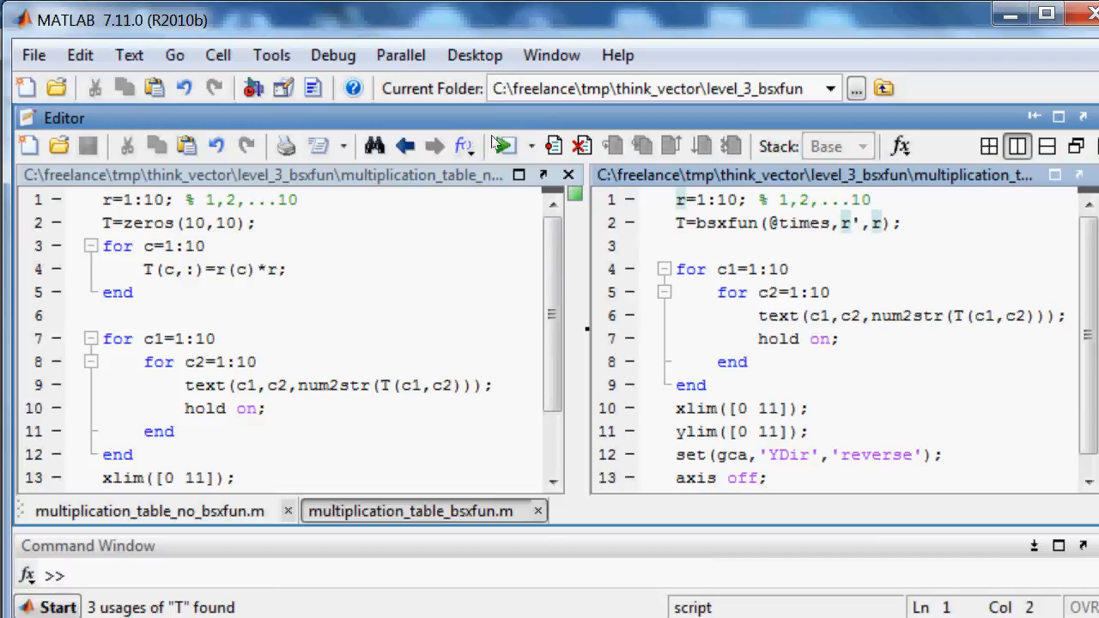
{"action": "key", "text": "Down"}
{"action": "key", "text": "Down"}
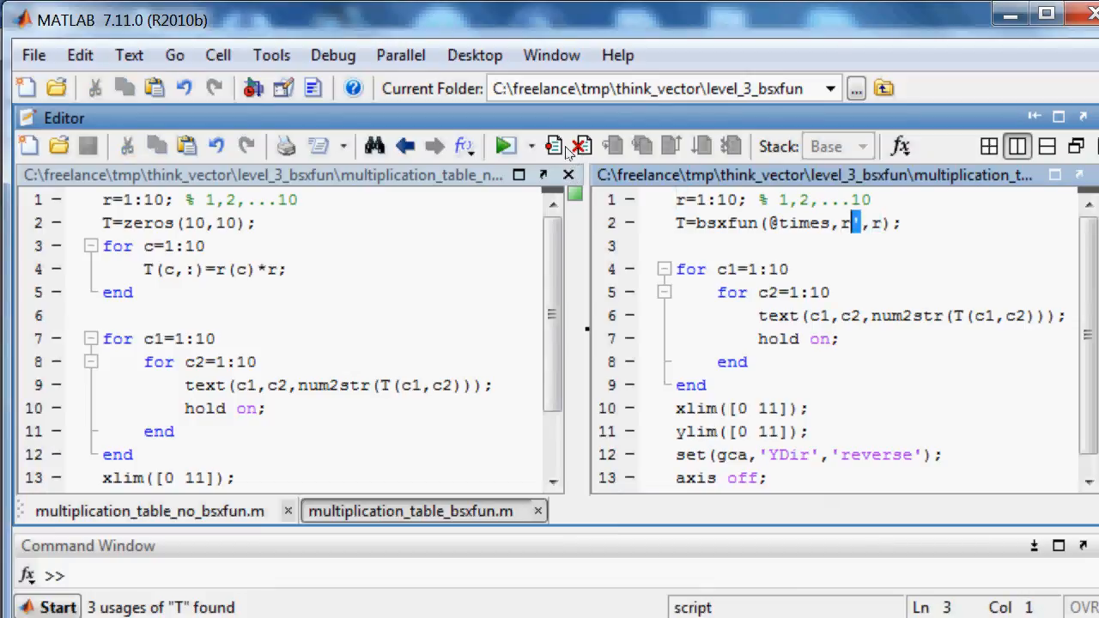
{"action": "key", "text": "shift+Left"}
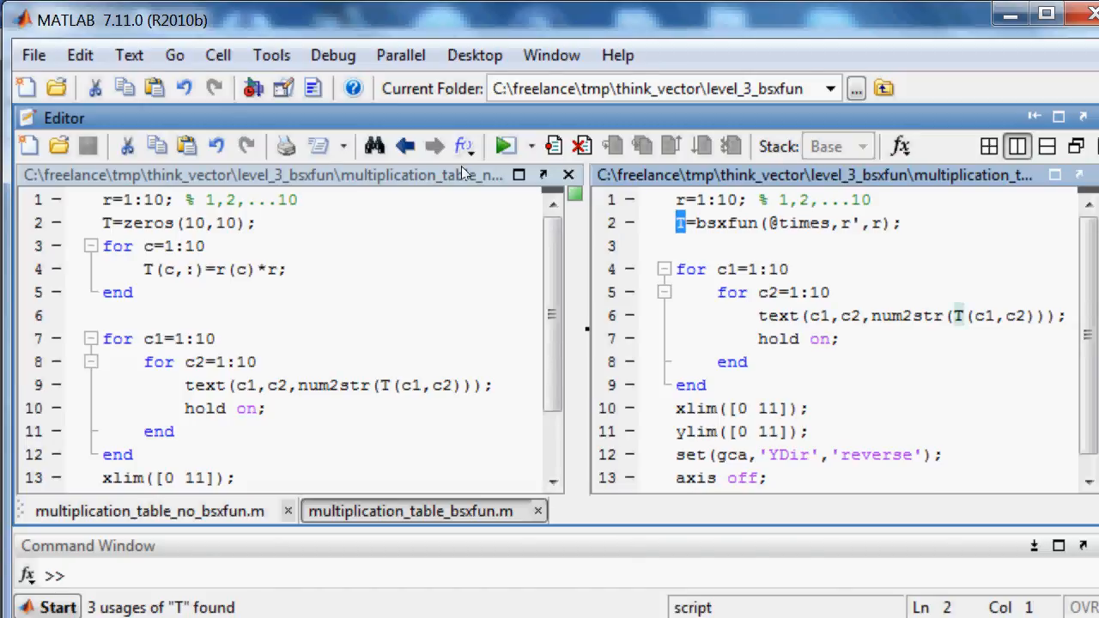
{"action": "left_click", "coordinate": [288, 159]}
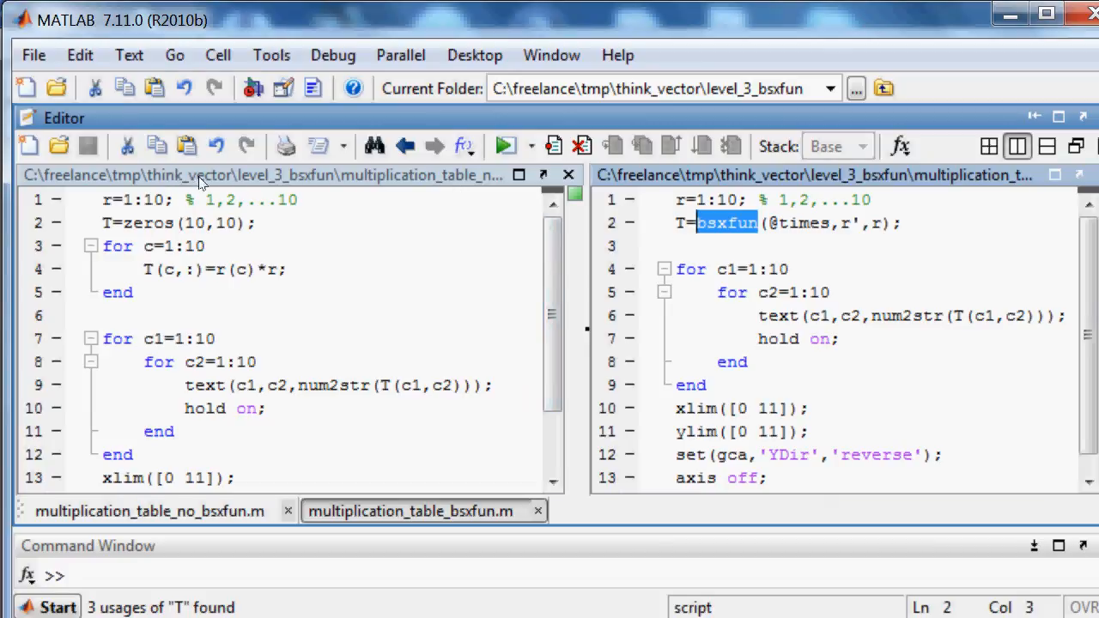
{"action": "left_click_drag", "start_coordinate": [288, 270], "coordinate": [103, 245]}
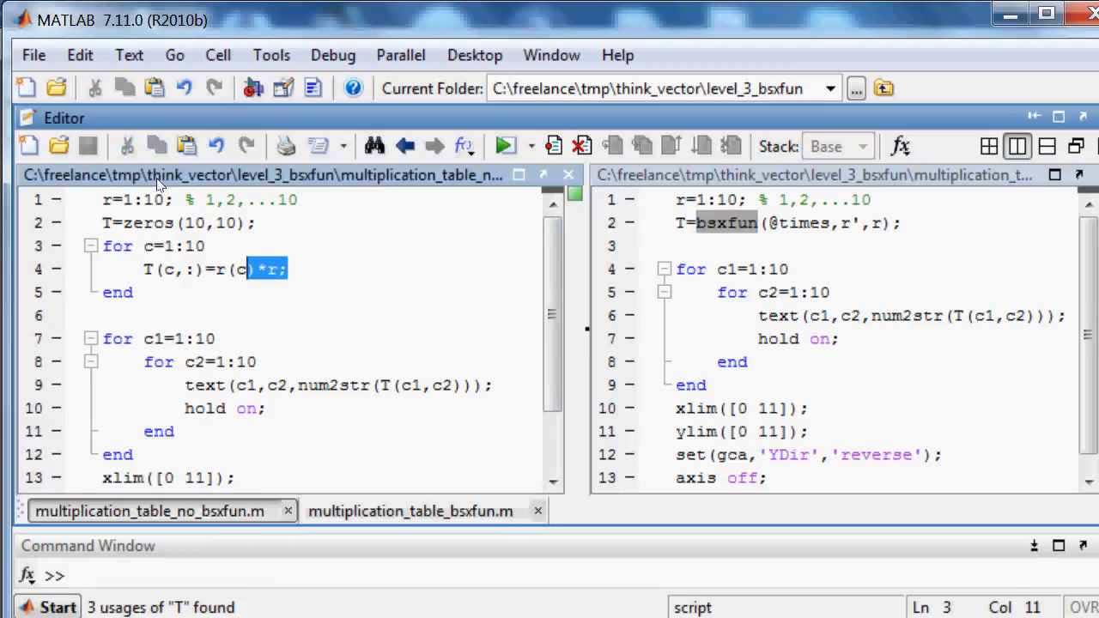
{"action": "key", "text": "shift+Down"}
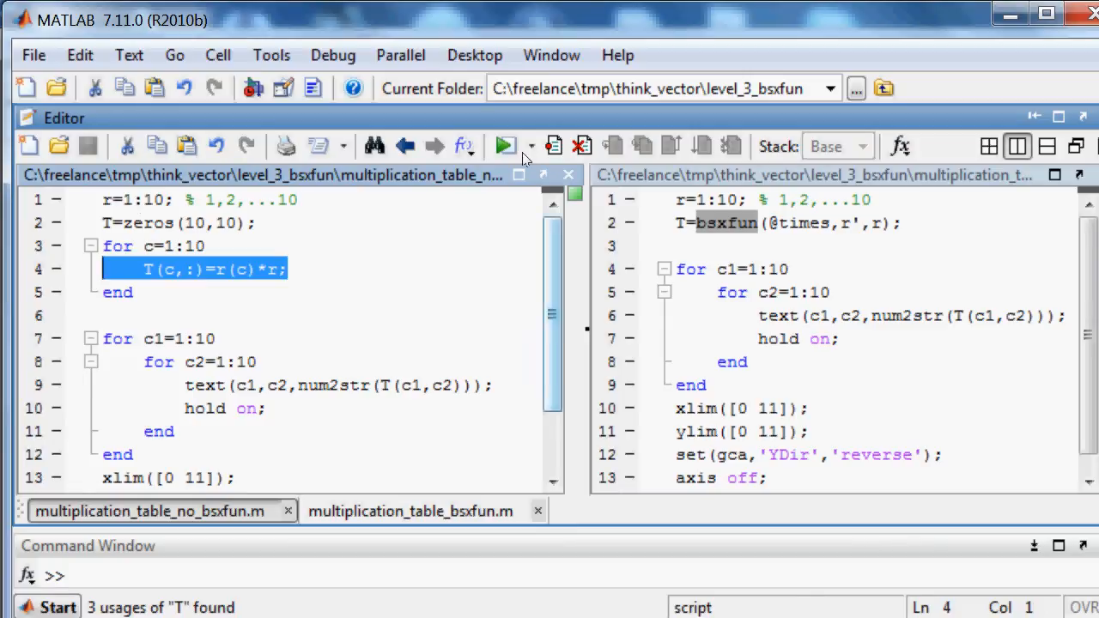
{"action": "left_click", "coordinate": [789, 223]}
{"action": "key", "text": "shift+End"}
{"action": "key", "text": "shift+Home"}
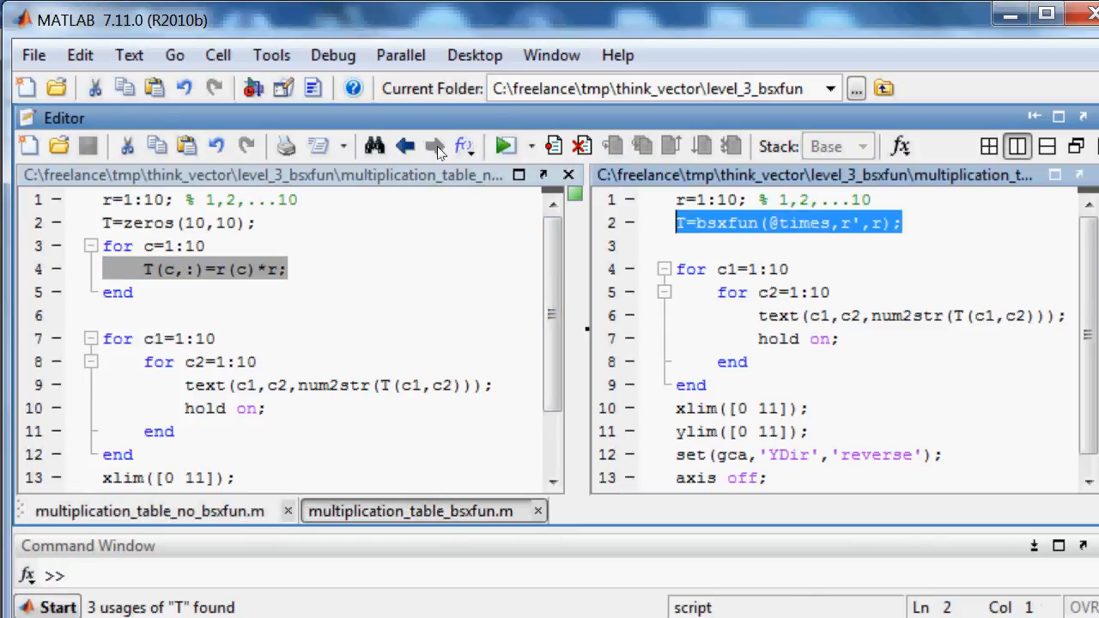